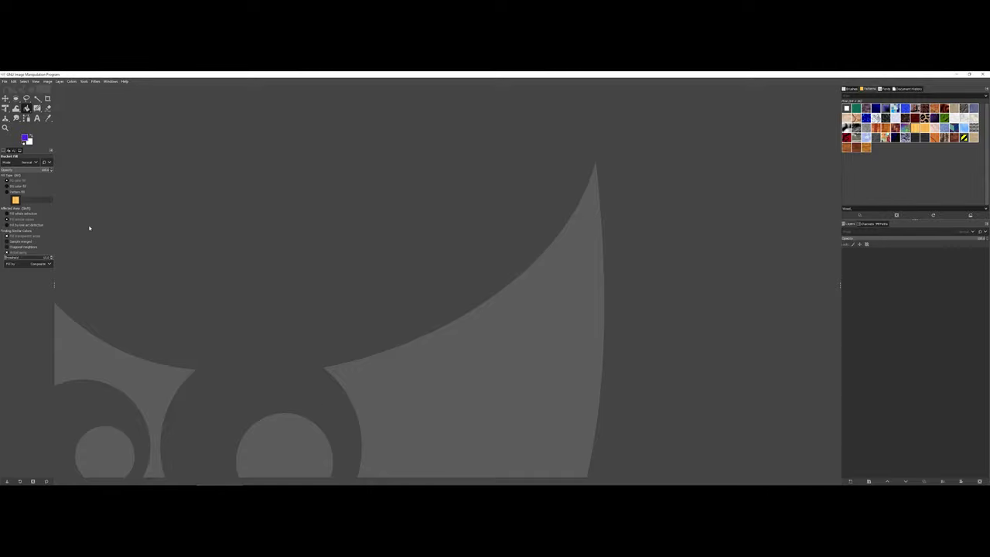
# Start a new 500×500 px image with 72 ppi X and Y resolution.
pyautogui.click(5, 82)
pyautogui.click(8, 91)
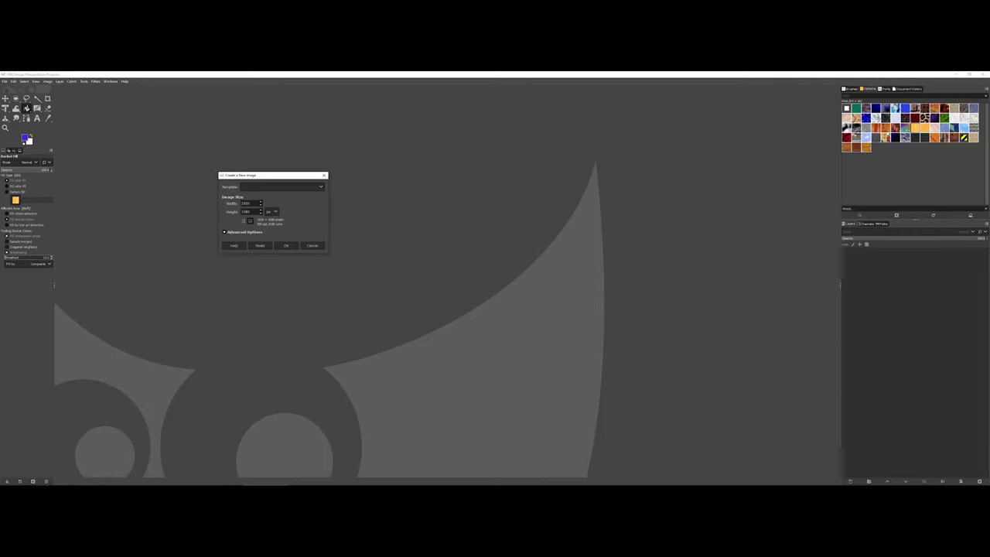
pyautogui.moveTo(247, 203); pyautogui.dragTo(232, 203)
pyautogui.write('500')
pyautogui.press('Tab')
pyautogui.write('5')
pyautogui.click(227, 232)
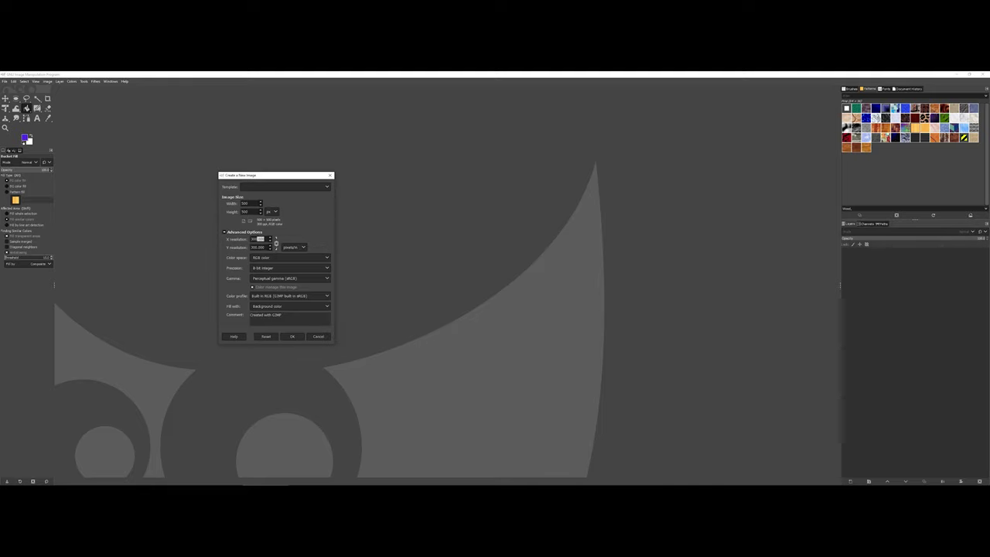
pyautogui.moveTo(267, 239); pyautogui.dragTo(242, 241)
pyautogui.write('72')
pyautogui.press('Tab')
pyautogui.write('72')
pyautogui.press('Tab')
# Fill the background with transparency, set the comment to 'Particle Texture', and create the image.
pyautogui.click(259, 309)
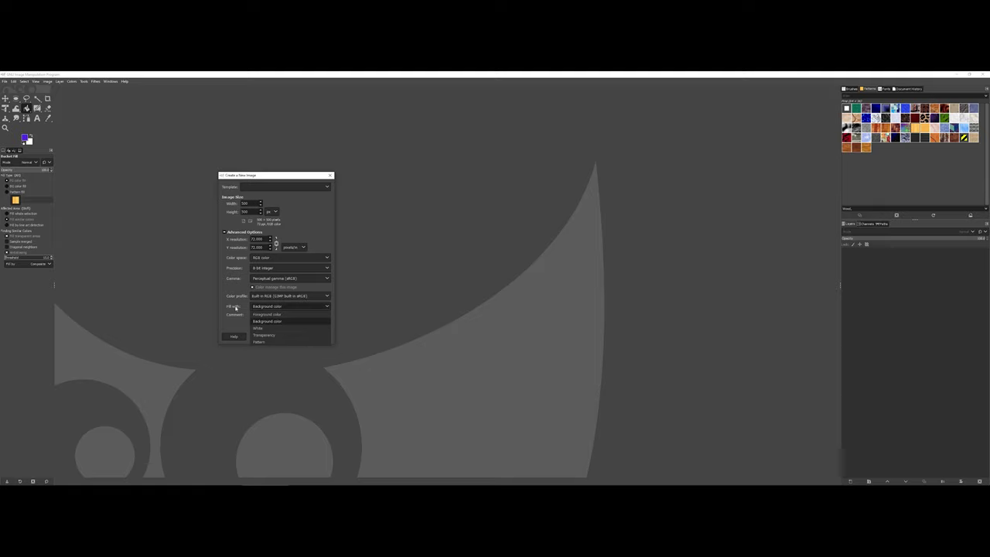
pyautogui.click(261, 335)
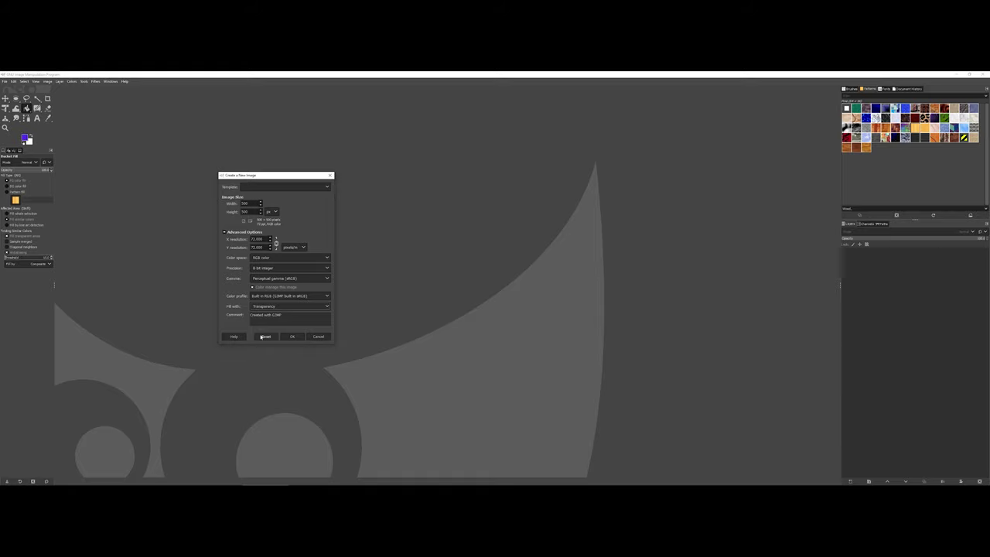
pyautogui.tripleClick(251, 315)
pyautogui.write('Particle Texture')
pyautogui.click(292, 337)
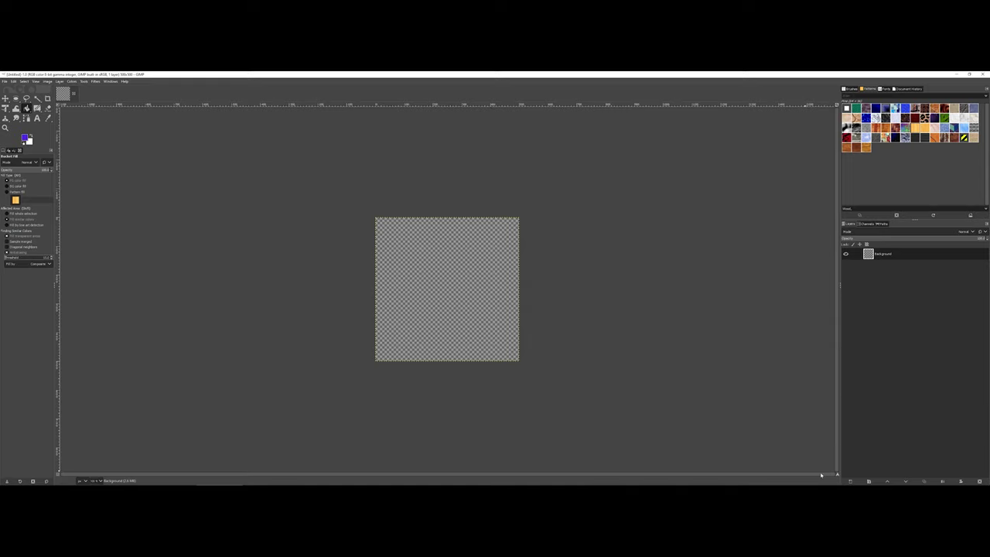
# Add a new transparent layer named 'particleElements', correcting a mistyped name first.
pyautogui.click(850, 482)
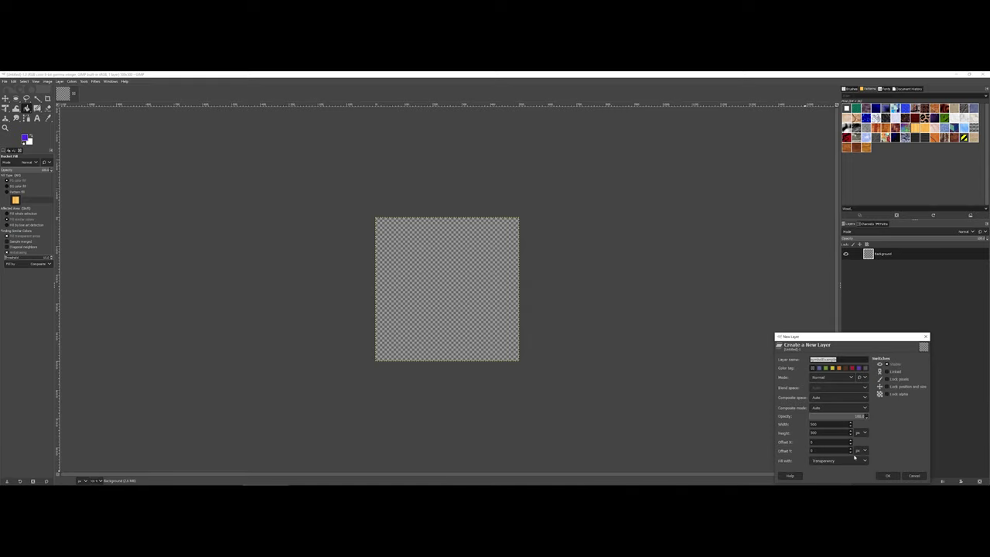
pyautogui.moveTo(828, 339); pyautogui.dragTo(718, 322)
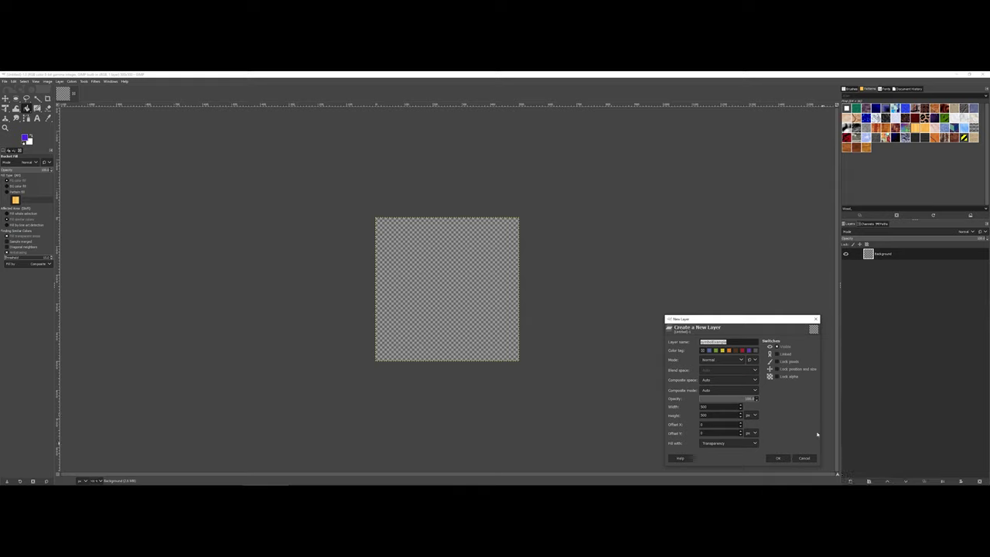
pyautogui.write('symbolElem')
pyautogui.press('BackSpace')
pyautogui.press('BackSpace')
pyautogui.press('BackSpace')
pyautogui.press('BackSpace')
pyautogui.press('BackSpace')
pyautogui.press('BackSpace')
pyautogui.press('BackSpace')
pyautogui.press('BackSpace')
pyautogui.press('BackSpace')
pyautogui.press('BackSpace')
pyautogui.write('particleElements')
pyautogui.press('Return')
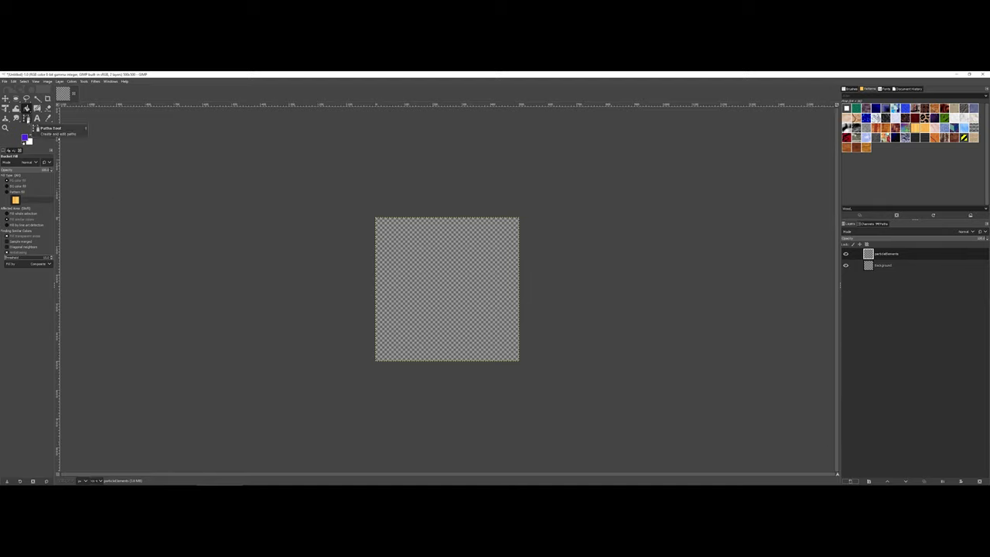
# Draw a small rectangular selection near the centre of the canvas.
pyautogui.moveTo(15, 102)
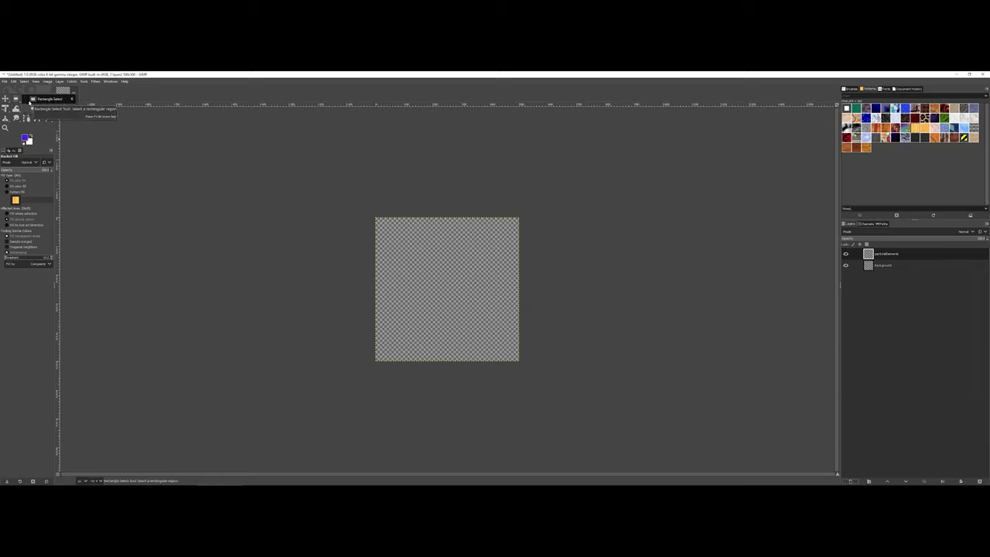
pyautogui.click(31, 101)
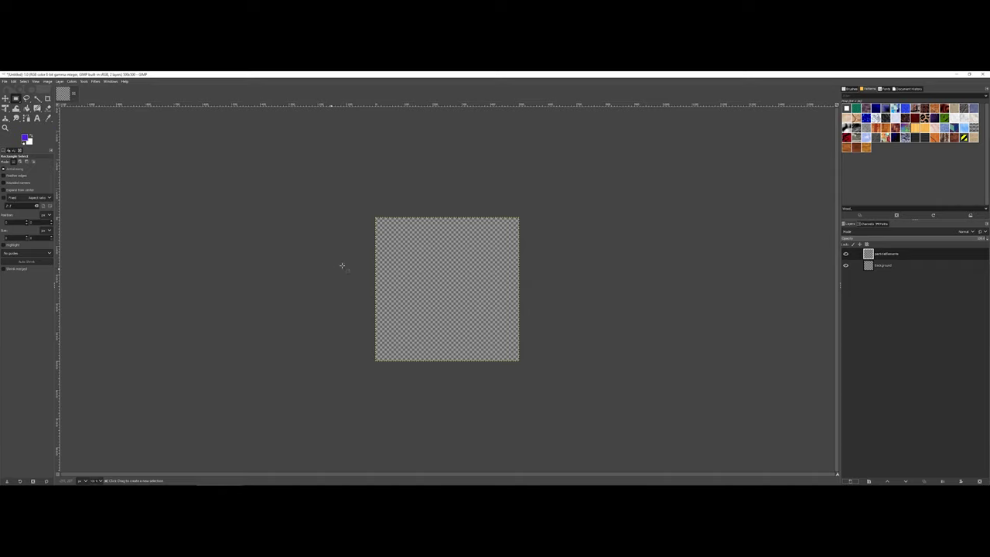
pyautogui.moveTo(425, 268); pyautogui.dragTo(468, 297)
pyautogui.moveTo(465, 296); pyautogui.dragTo(475, 301)
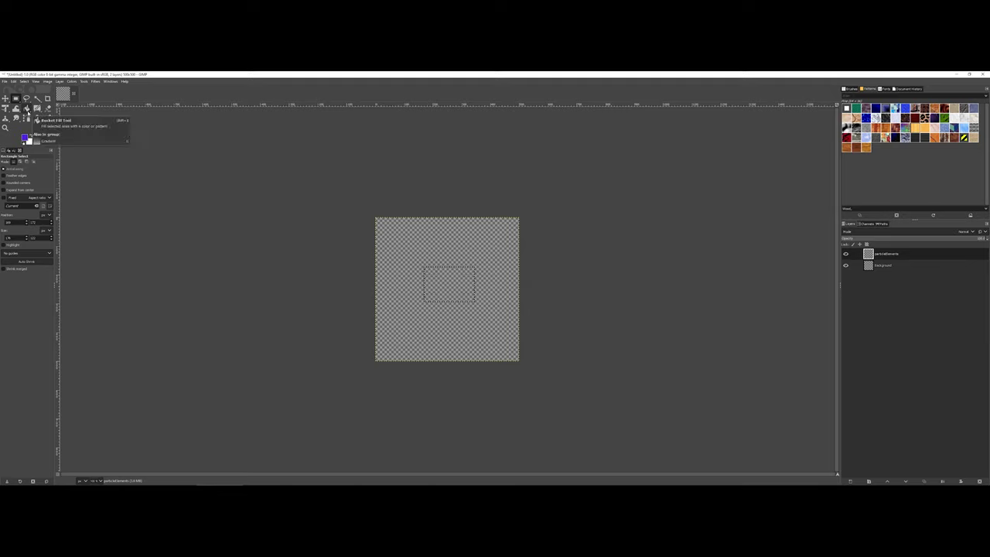
# Bucket-fill the rectangle with a cyan foreground colour, then select none.
pyautogui.click(26, 108)
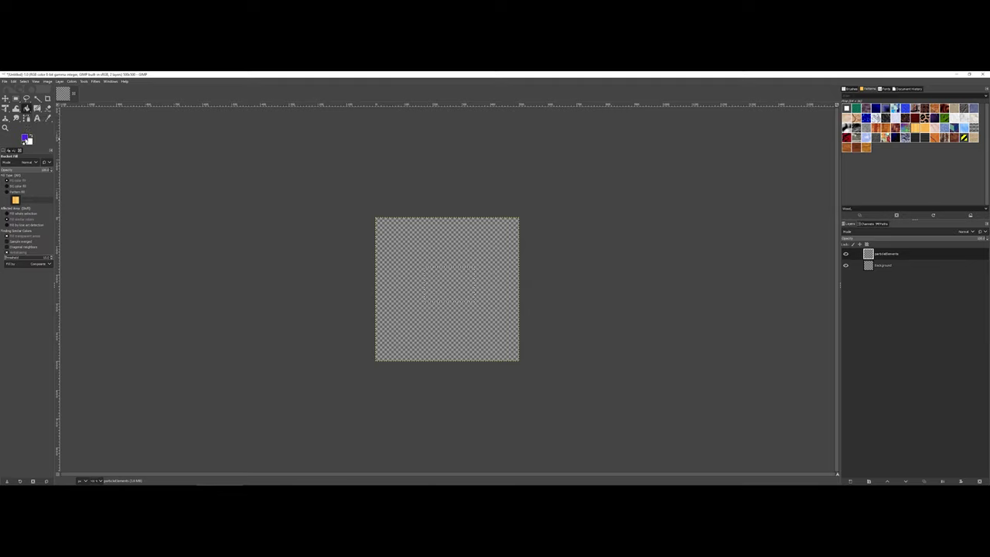
pyautogui.click(24, 137)
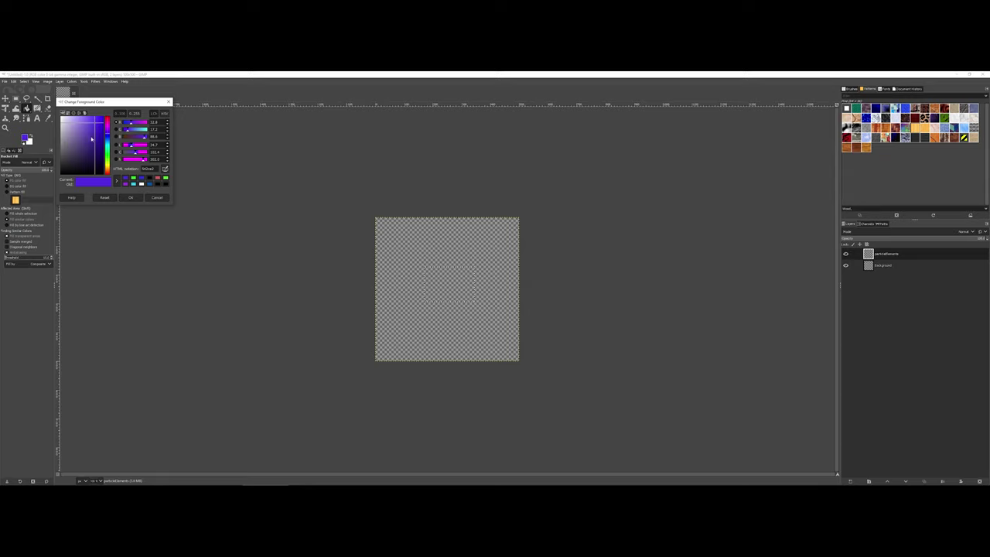
pyautogui.moveTo(134, 152); pyautogui.dragTo(125, 151)
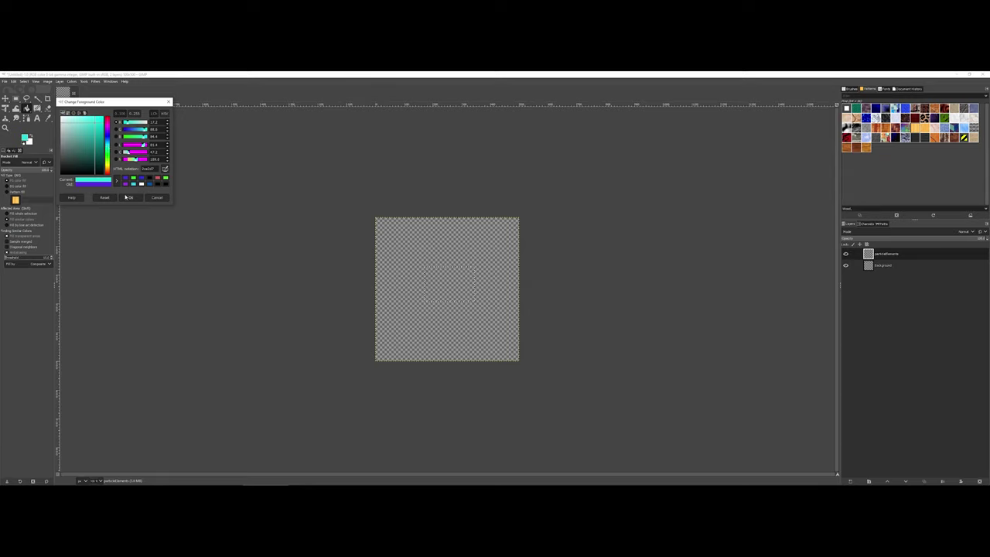
pyautogui.click(130, 198)
pyautogui.click(438, 282)
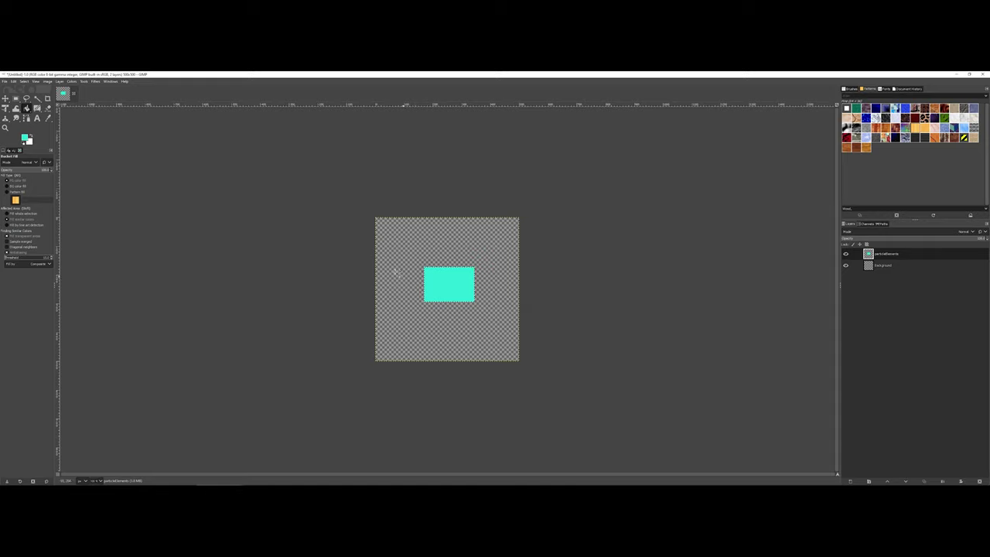
pyautogui.click(26, 81)
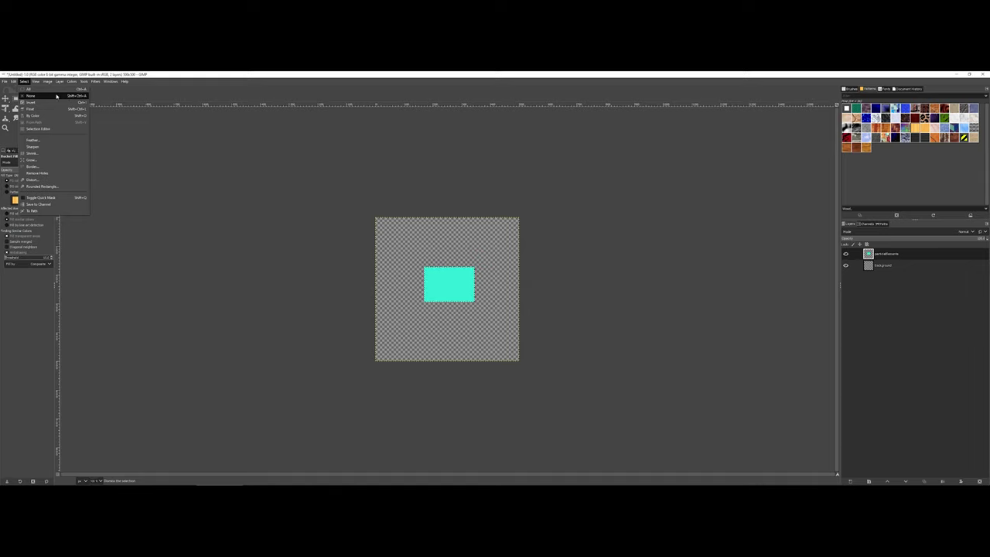
pyautogui.click(56, 96)
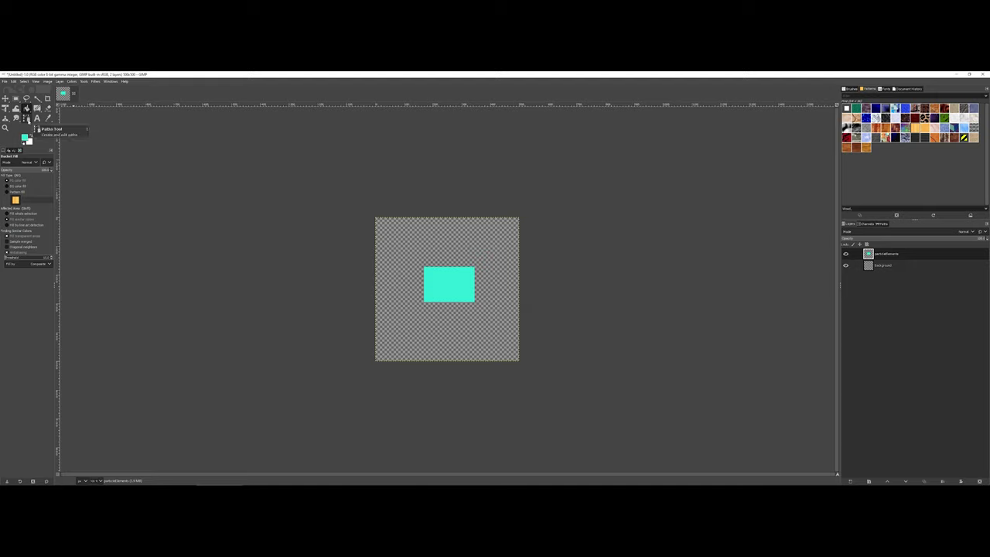
# Place zigzag path points across the upper canvas and turn the path into a selection.
pyautogui.click(27, 119)
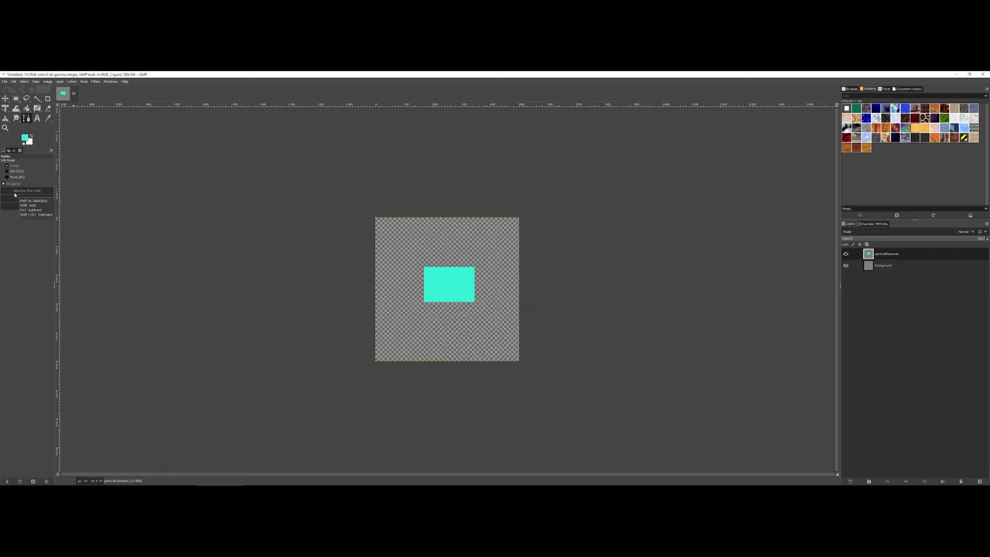
pyautogui.click(383, 227)
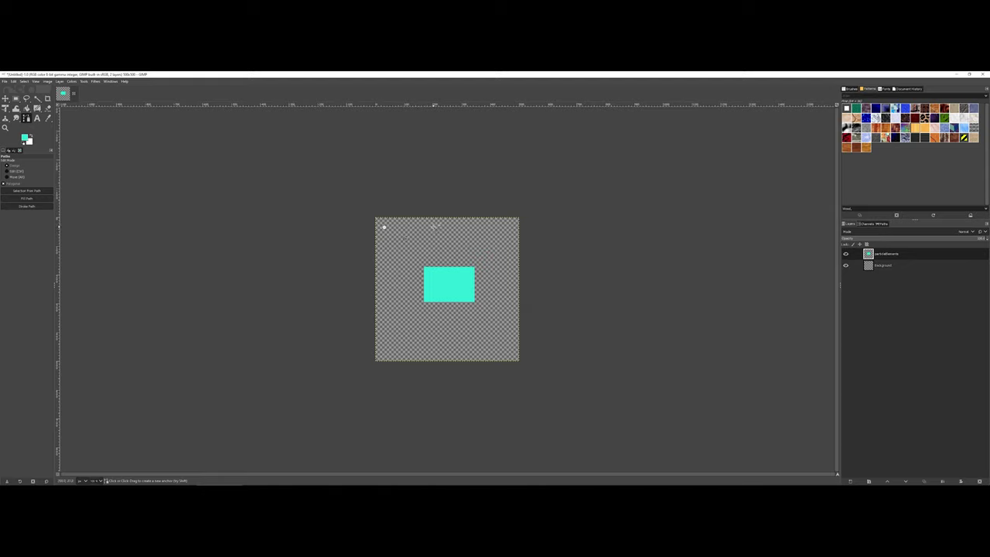
pyautogui.click(405, 238)
pyautogui.click(487, 250)
pyautogui.keyDown('ctrl'); pyautogui.click(384, 227); pyautogui.keyUp('ctrl')
pyautogui.click(43, 190)
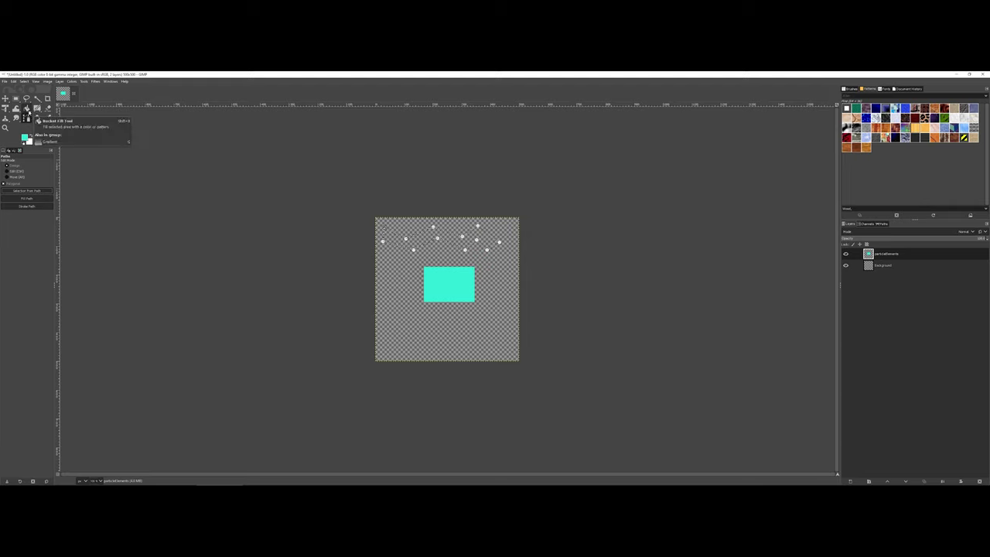
# Set the foreground colour to purple and bucket-fill the zigzag selection.
pyautogui.click(27, 110)
pyautogui.click(27, 138)
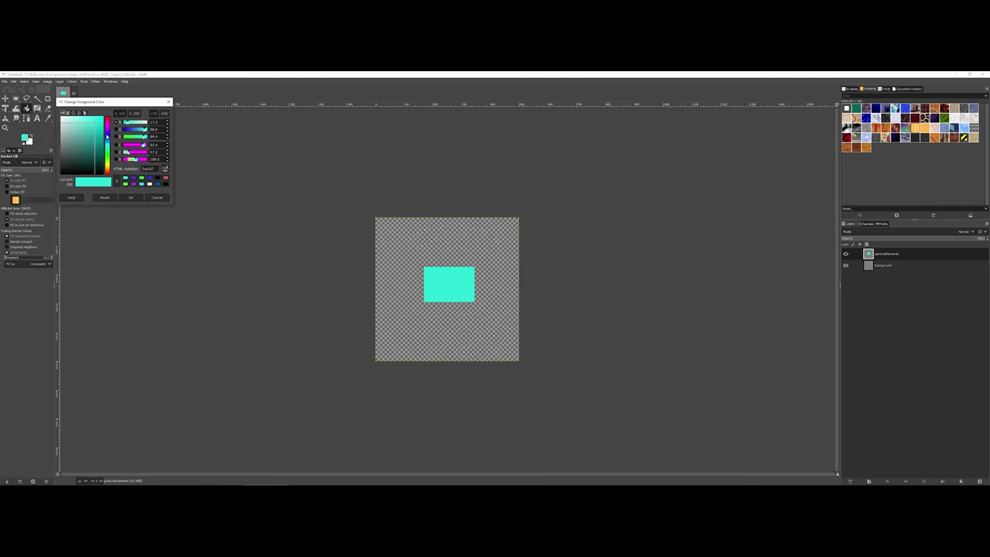
pyautogui.click(106, 133)
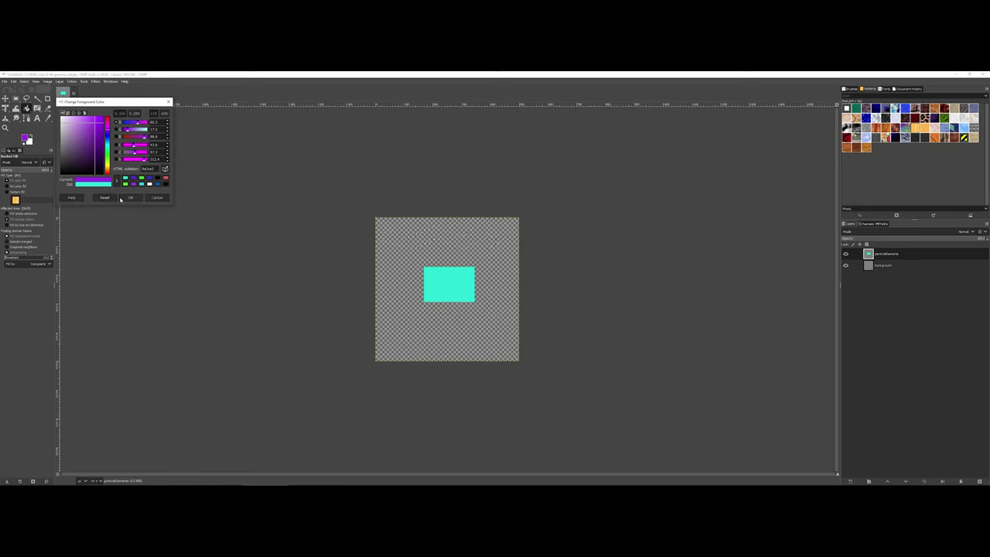
pyautogui.click(130, 197)
pyautogui.click(401, 241)
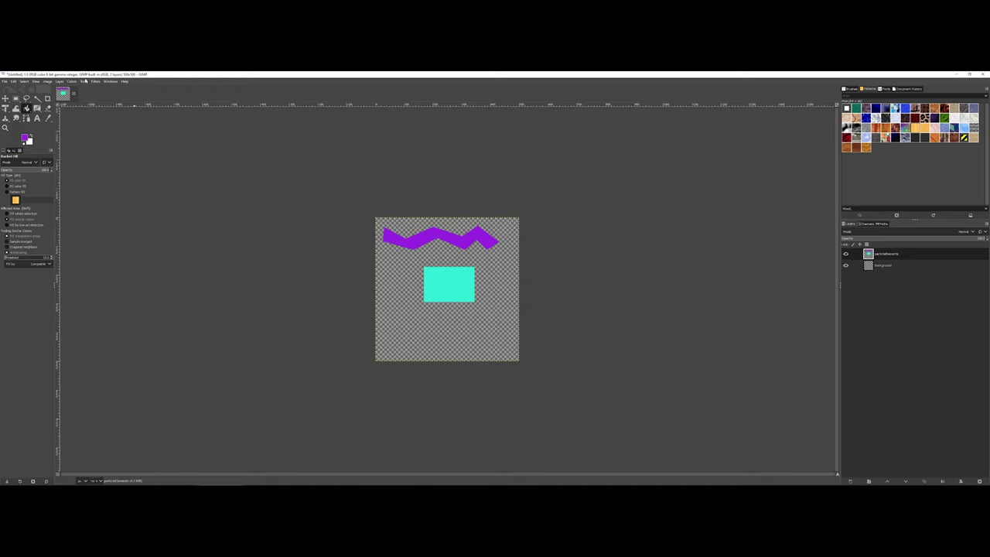
pyautogui.click(5, 81)
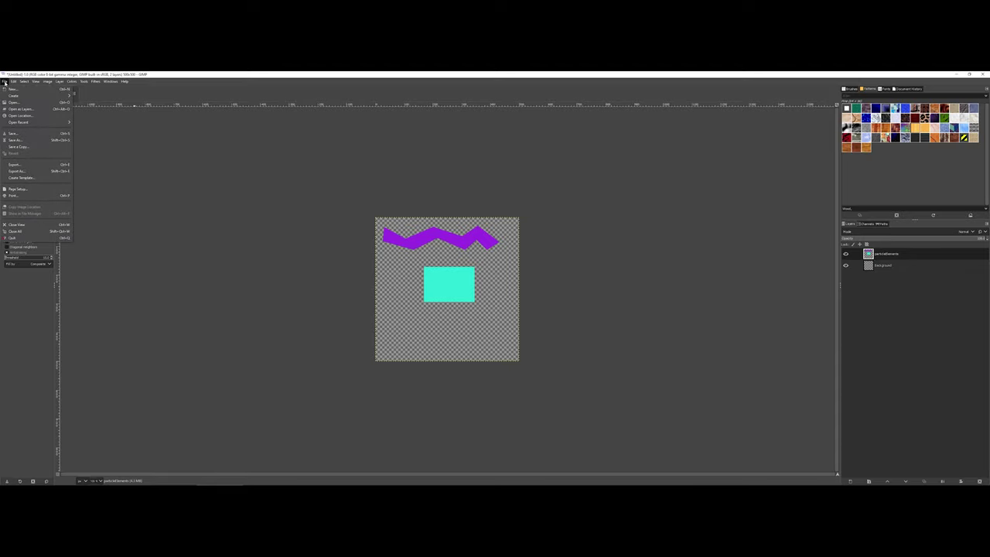
# Begin exporting the image under the name particleTextureGIMP.png.
pyautogui.click(20, 165)
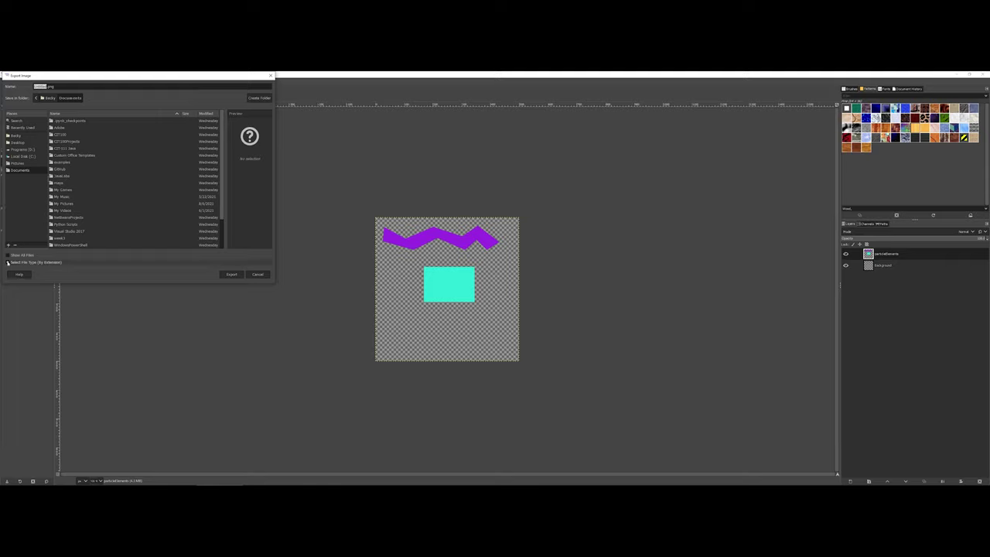
pyautogui.click(8, 262)
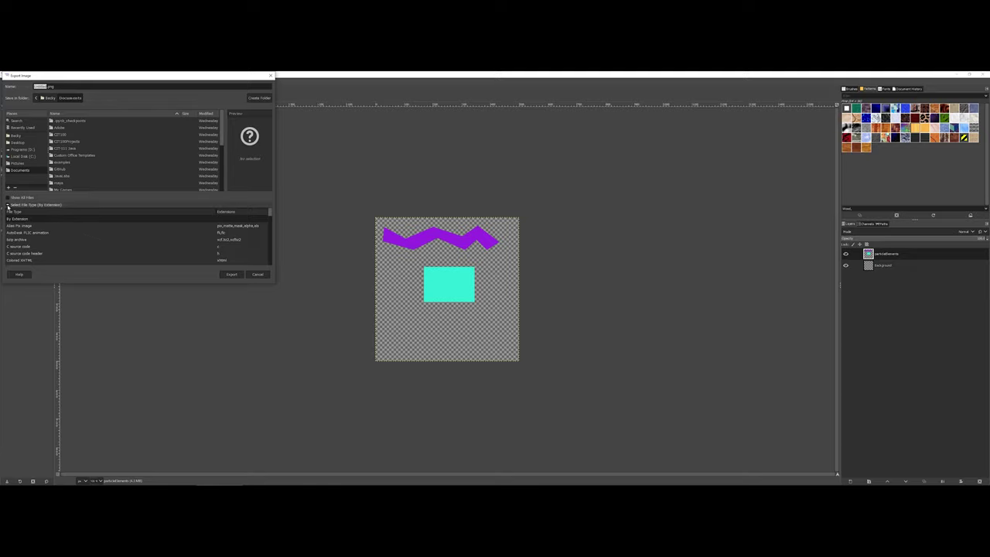
pyautogui.click(8, 205)
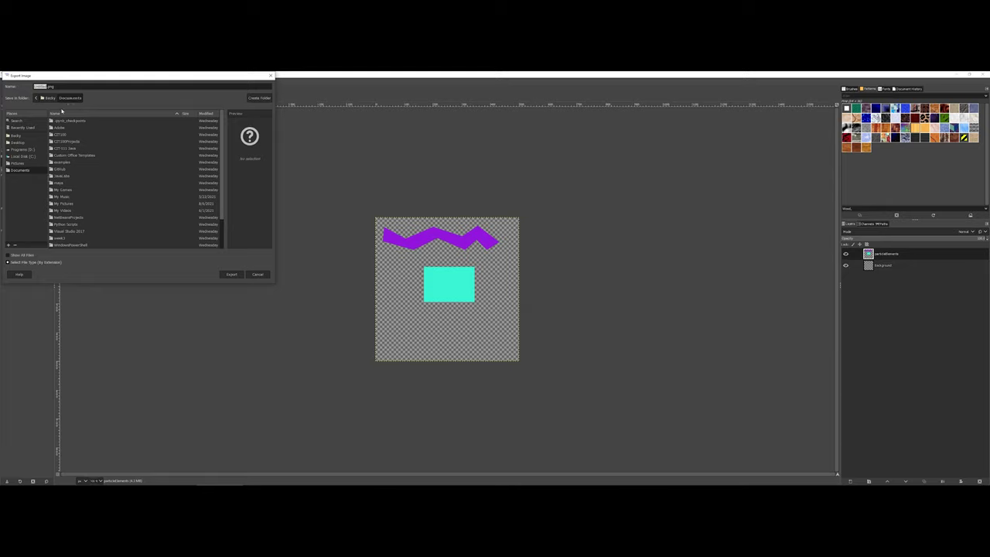
pyautogui.write('particleTextureGIMP')
# Set the export destination to UnityProjects > particleSystem > Assets and export.
pyautogui.click(39, 155)
pyautogui.scroll(-5, 75, 163)
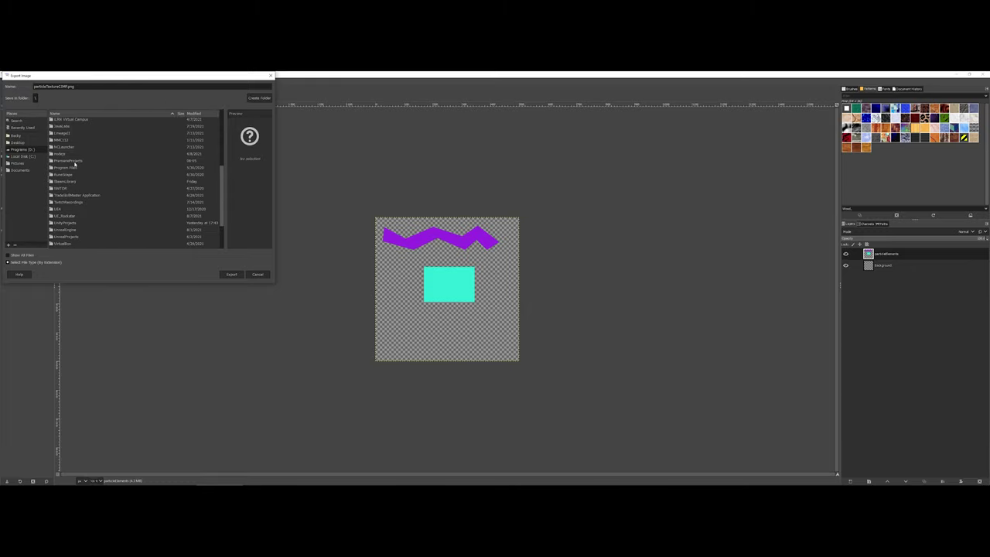
pyautogui.scroll(-2, 75, 163)
pyautogui.doubleClick(66, 189)
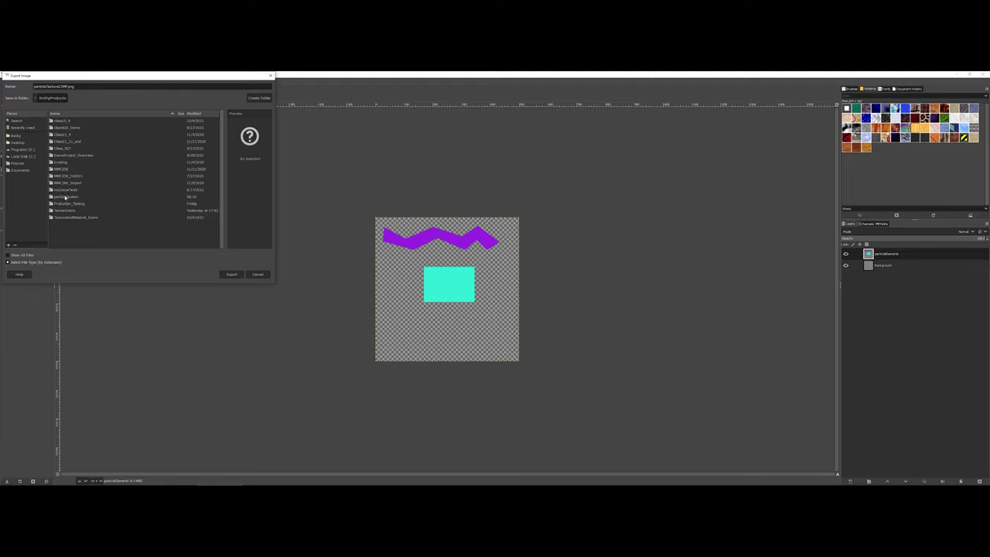
pyautogui.doubleClick(65, 197)
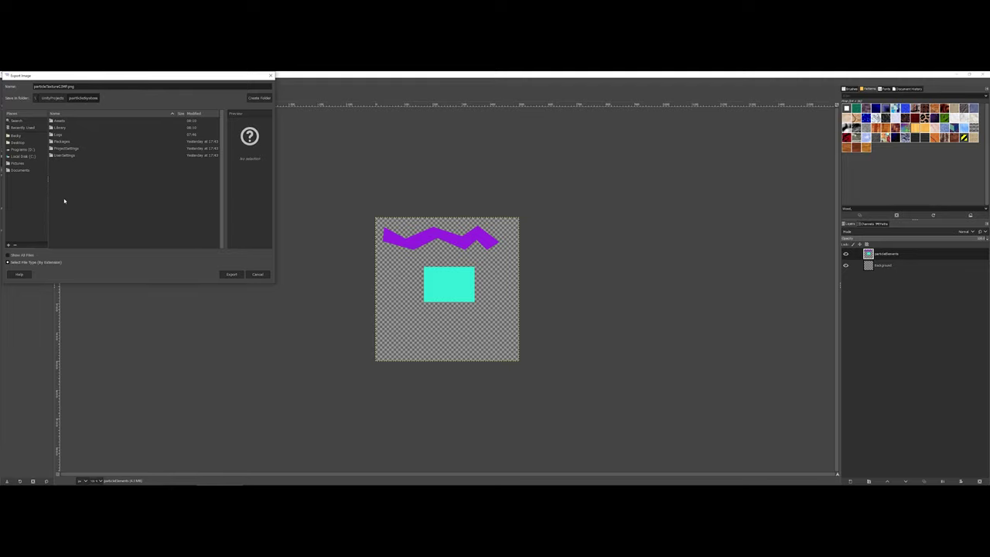
pyautogui.doubleClick(55, 121)
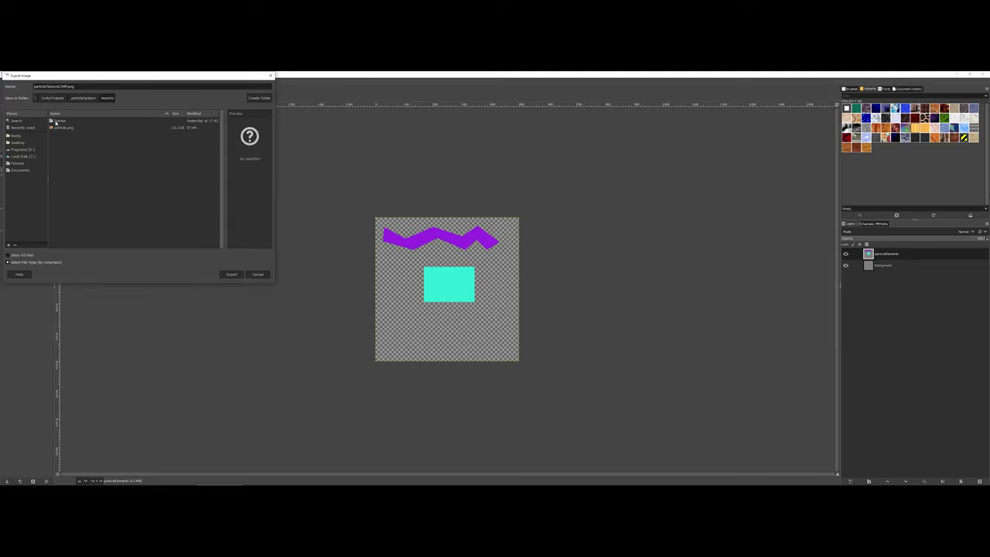
pyautogui.click(235, 274)
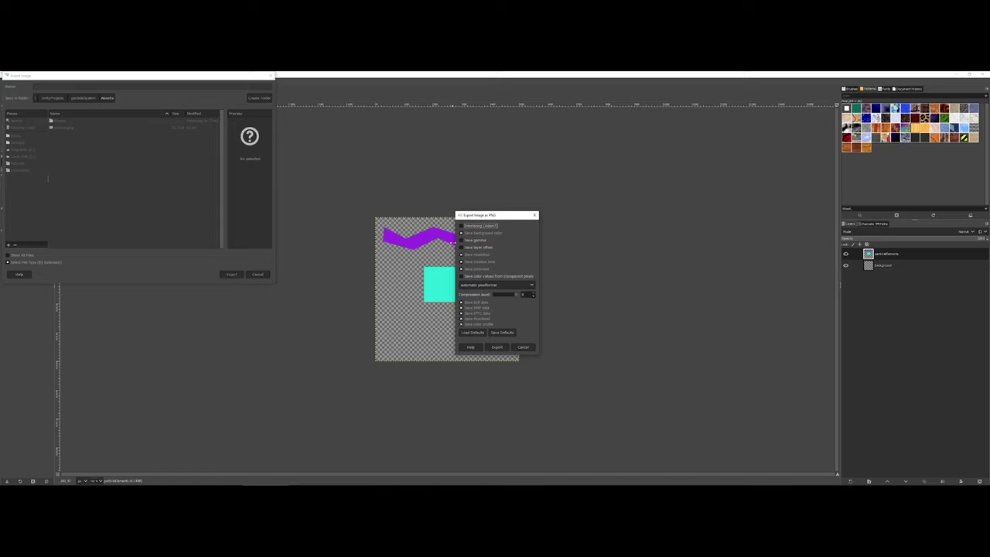
# Accept the default PNG options to write particleTextureGIMP.png into Assets.
pyautogui.moveTo(478, 220); pyautogui.dragTo(313, 200)
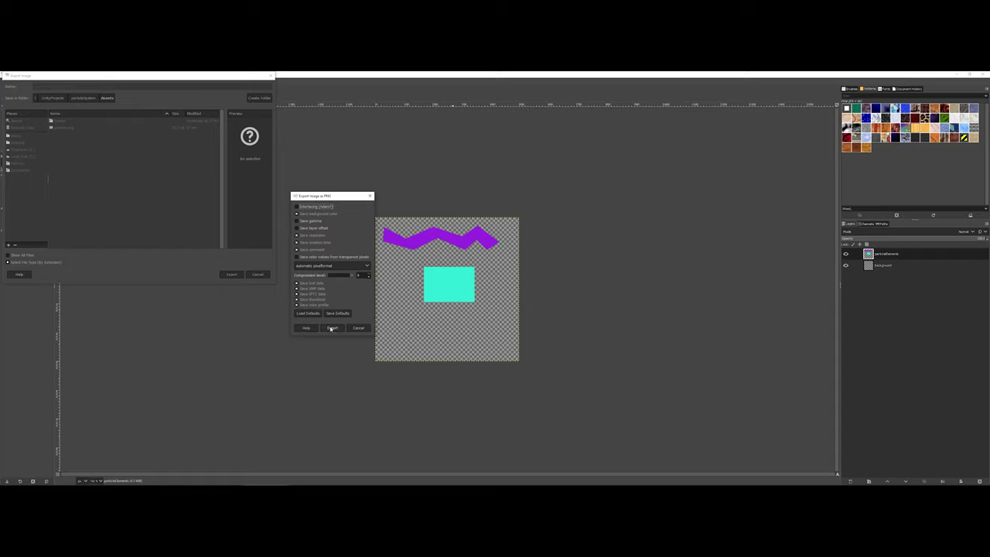
pyautogui.click(331, 328)
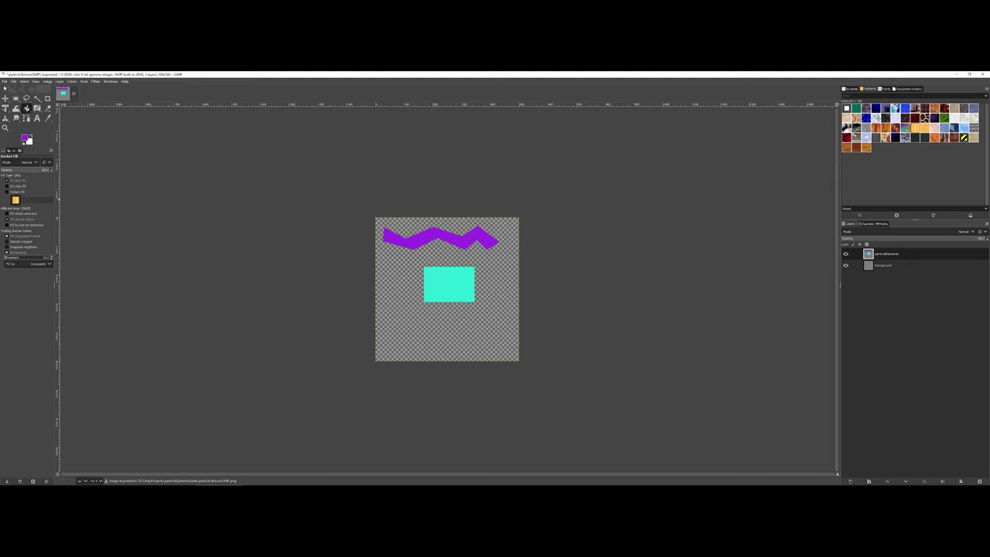
# Save the image as particleTextureGIMP.xcf in UnityProjects > particleSystem > Assets.
pyautogui.click(4, 82)
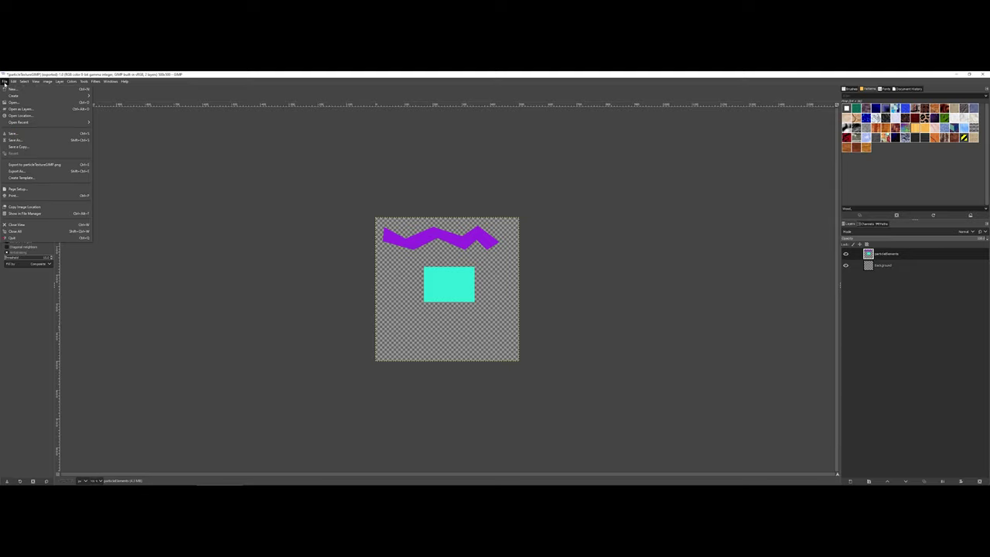
pyautogui.click(20, 139)
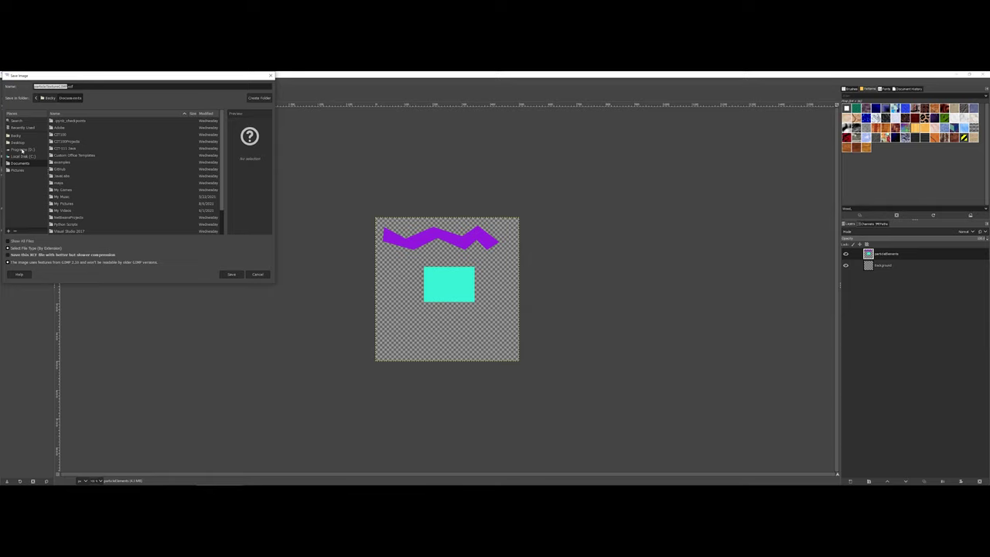
pyautogui.click(23, 150)
pyautogui.scroll(-10, 82, 170)
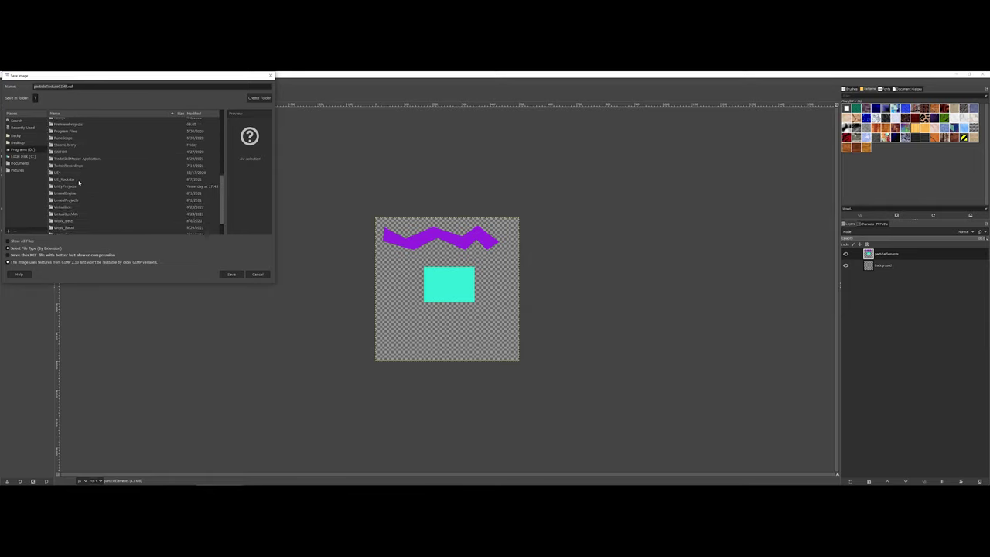
pyautogui.doubleClick(74, 188)
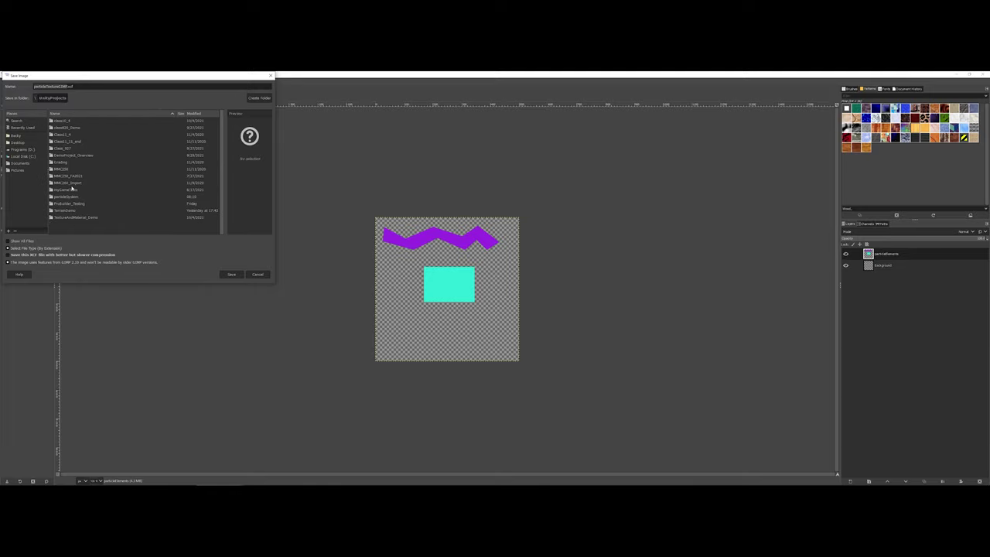
pyautogui.doubleClick(69, 197)
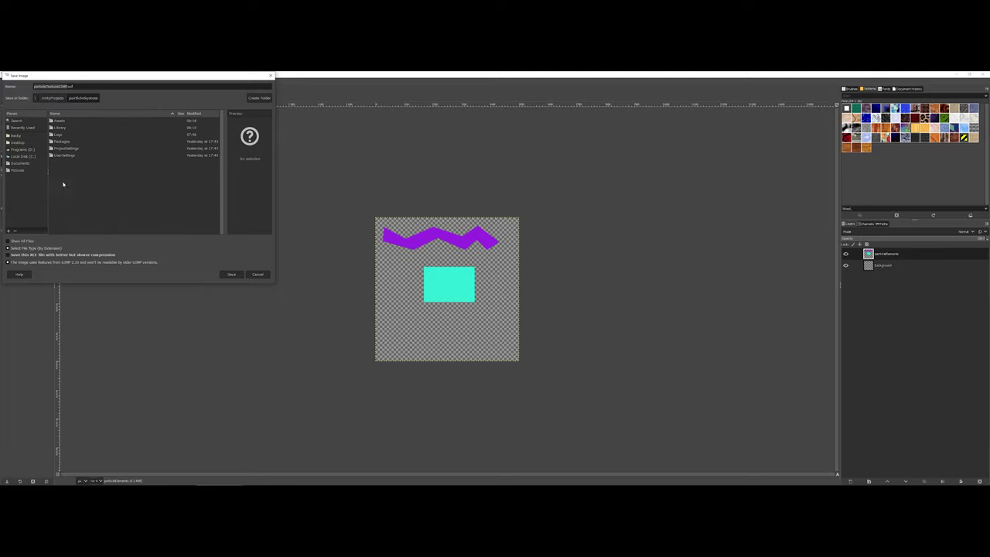
pyautogui.doubleClick(54, 122)
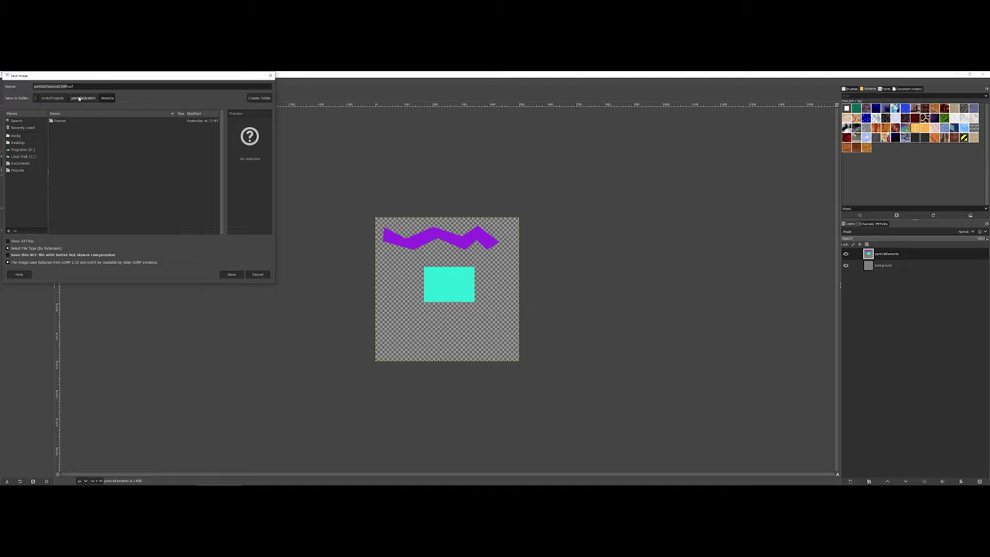
pyautogui.click(229, 274)
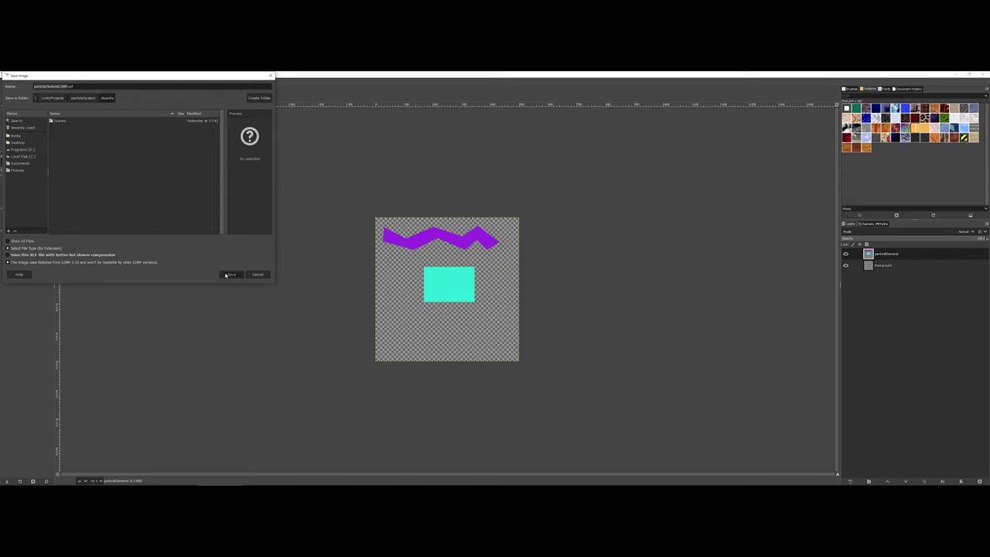